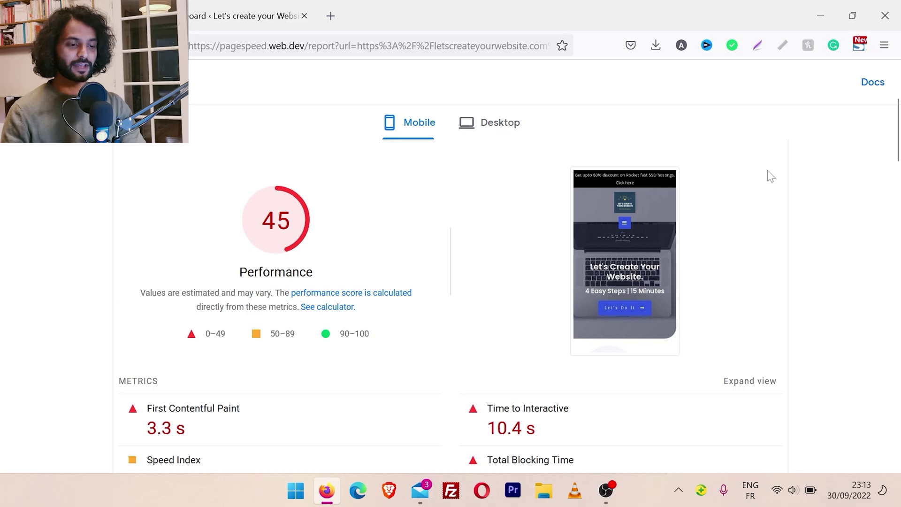
Expand the Eliminate render-blocking resources and Reduce unused CSS opportunities in the PageSpeed report
{"action": "scroll", "coordinate": [771, 176], "scroll_direction": "down", "scroll_amount": 10}
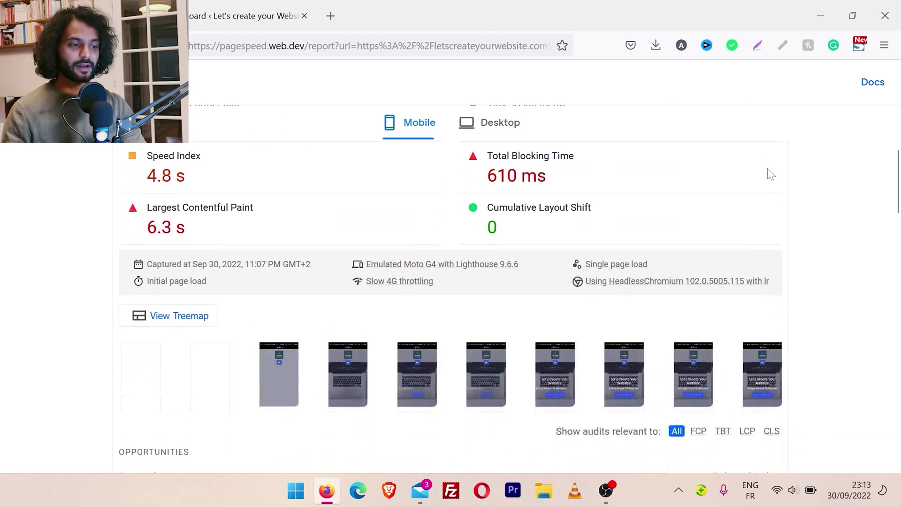
{"action": "left_click", "coordinate": [769, 178]}
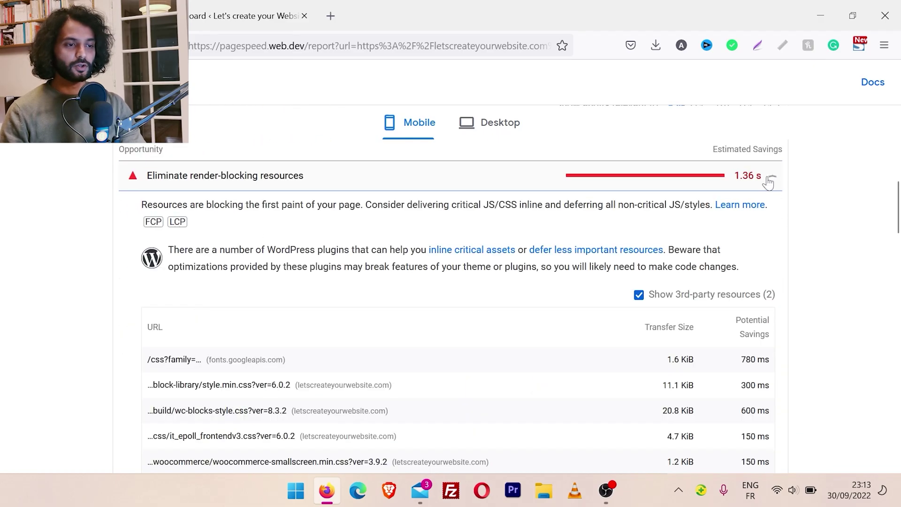
{"action": "scroll", "coordinate": [417, 249], "scroll_direction": "down", "scroll_amount": 1}
{"action": "scroll", "coordinate": [417, 249], "scroll_direction": "down", "scroll_amount": 6}
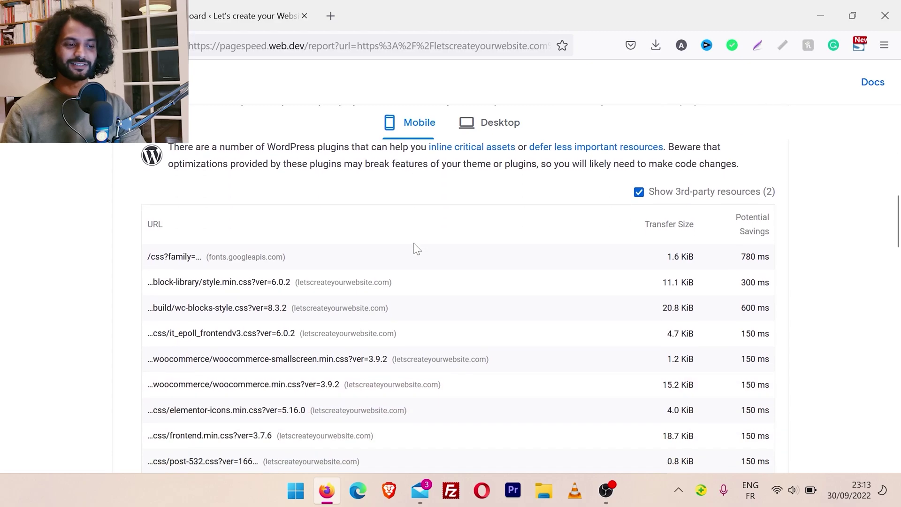
{"action": "scroll", "coordinate": [417, 249], "scroll_direction": "down", "scroll_amount": 1}
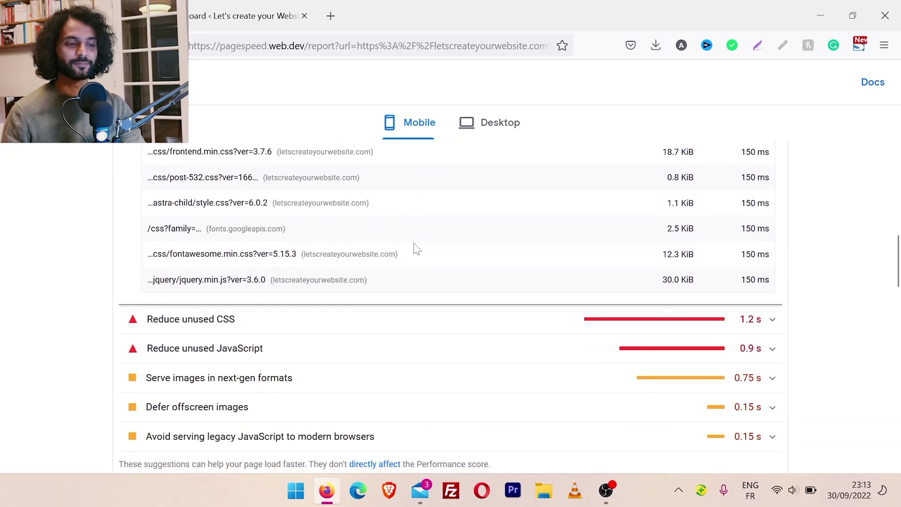
{"action": "left_click", "coordinate": [235, 319]}
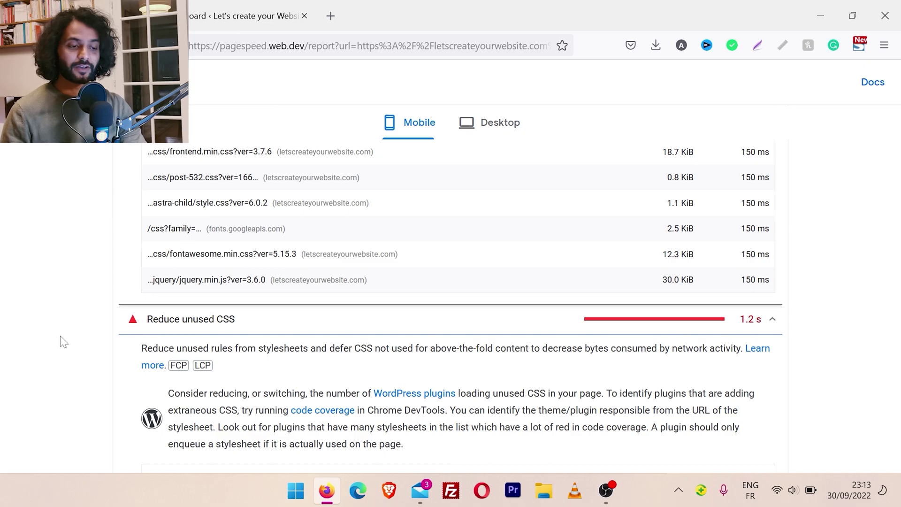
{"action": "scroll", "coordinate": [63, 341], "scroll_direction": "down", "scroll_amount": 3}
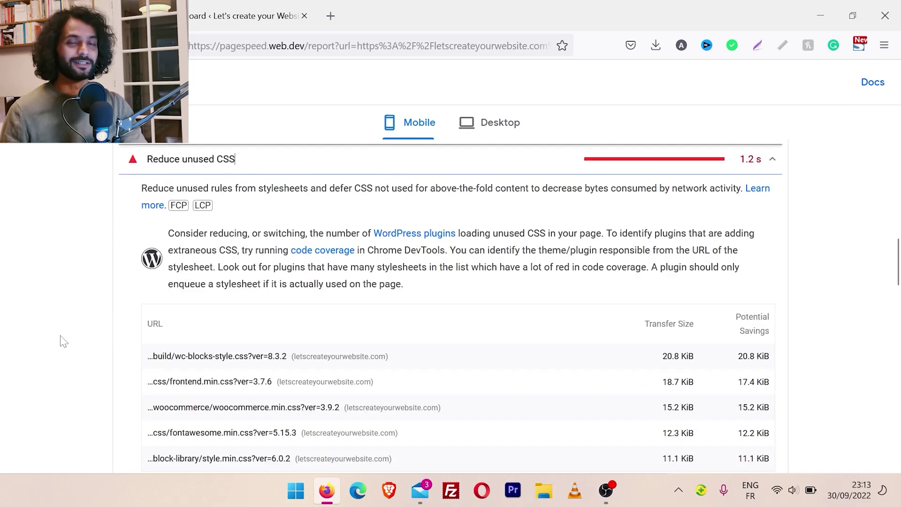
{"action": "scroll", "coordinate": [14, 344], "scroll_direction": "down", "scroll_amount": 4}
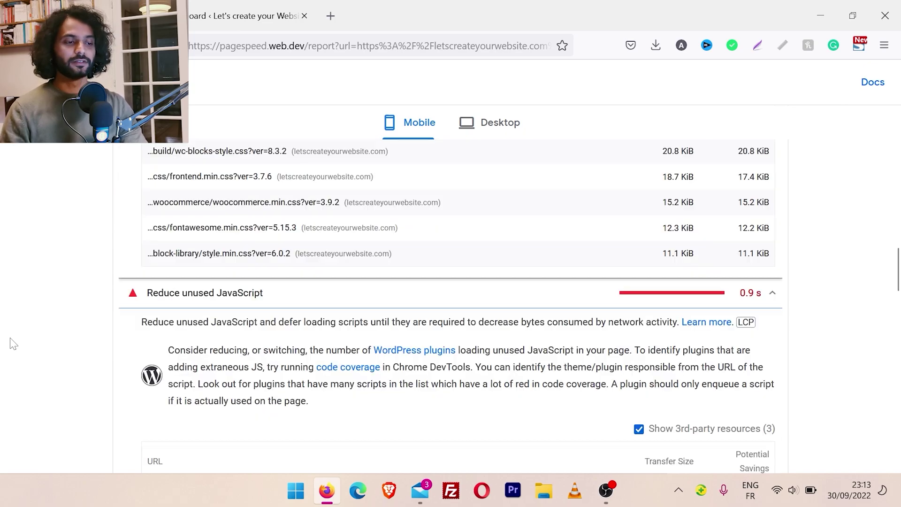
{"action": "scroll", "coordinate": [13, 344], "scroll_direction": "down", "scroll_amount": 4}
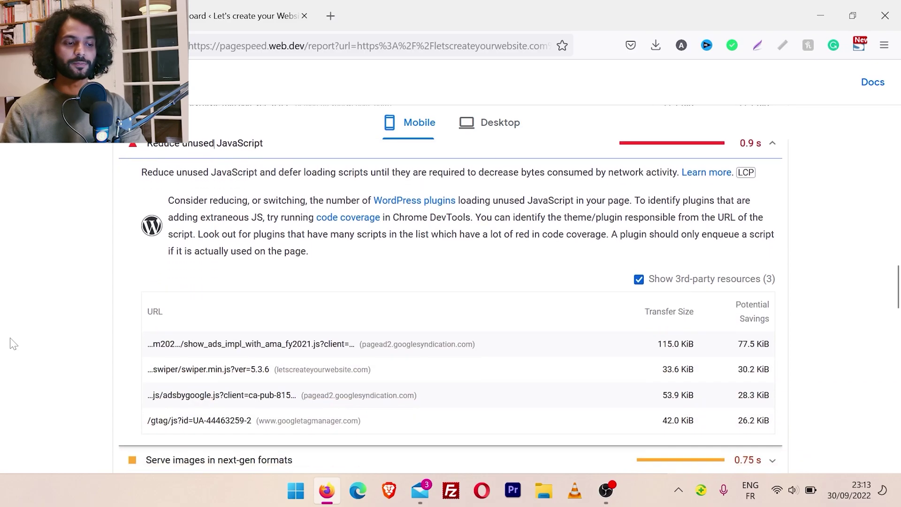
{"action": "scroll", "coordinate": [13, 344], "scroll_direction": "up", "scroll_amount": 3}
{"action": "scroll", "coordinate": [13, 344], "scroll_direction": "up", "scroll_amount": 3}
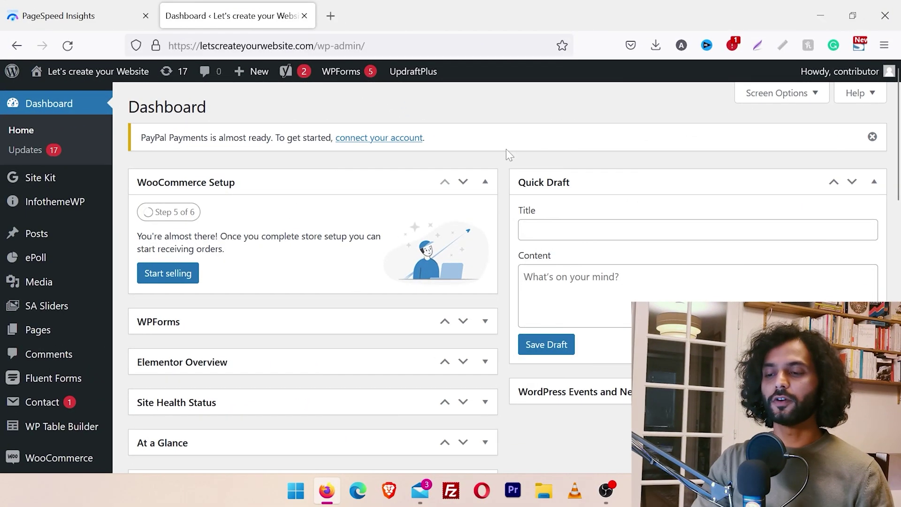
Search plugins for 'asset cleaner', then install and activate Asset CleanUp: Page Speed Booster
{"action": "scroll", "coordinate": [42, 197], "scroll_direction": "down", "scroll_amount": 8}
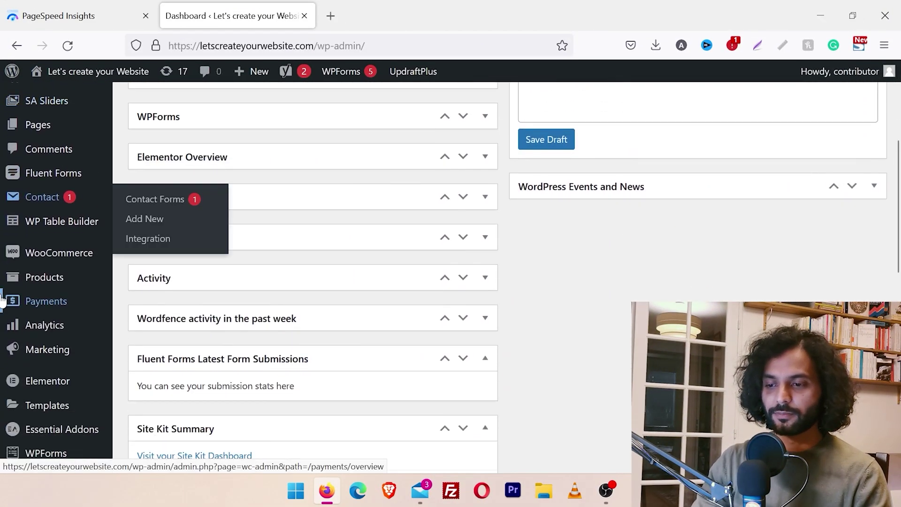
{"action": "mouse_move", "coordinate": [67, 338]}
{"action": "left_click", "coordinate": [157, 364]}
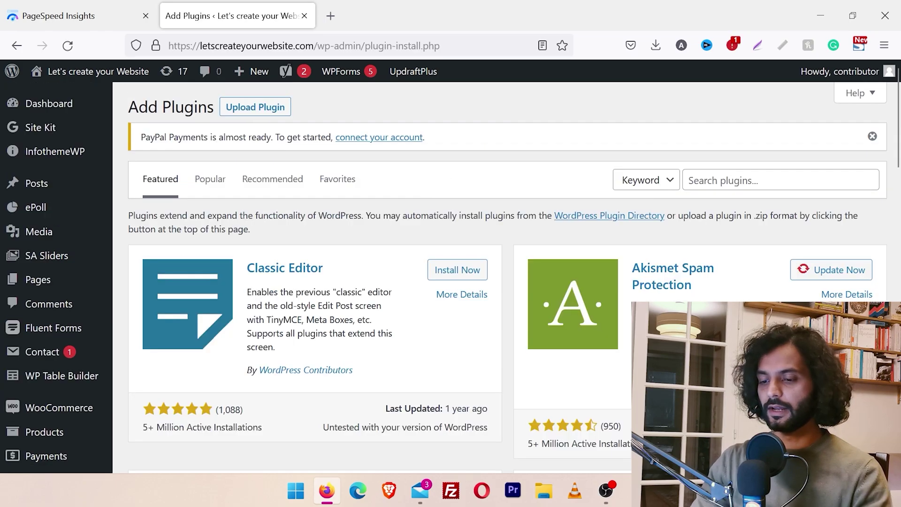
{"action": "left_click", "coordinate": [779, 179]}
{"action": "type", "text": "A"}
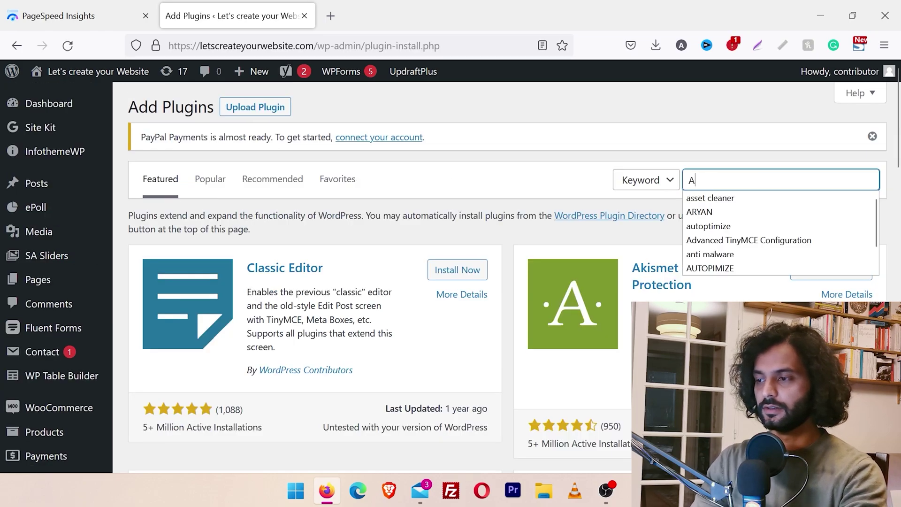
{"action": "key", "text": "Return"}
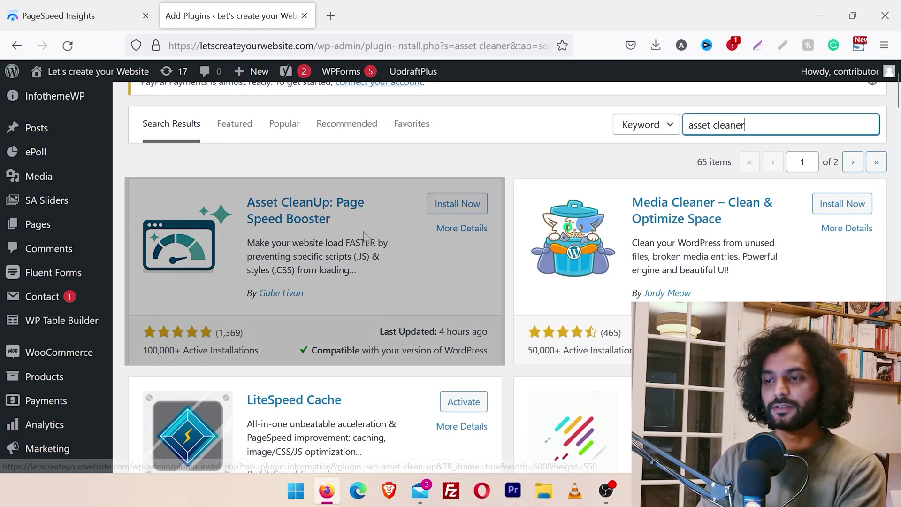
{"action": "left_click", "coordinate": [458, 203]}
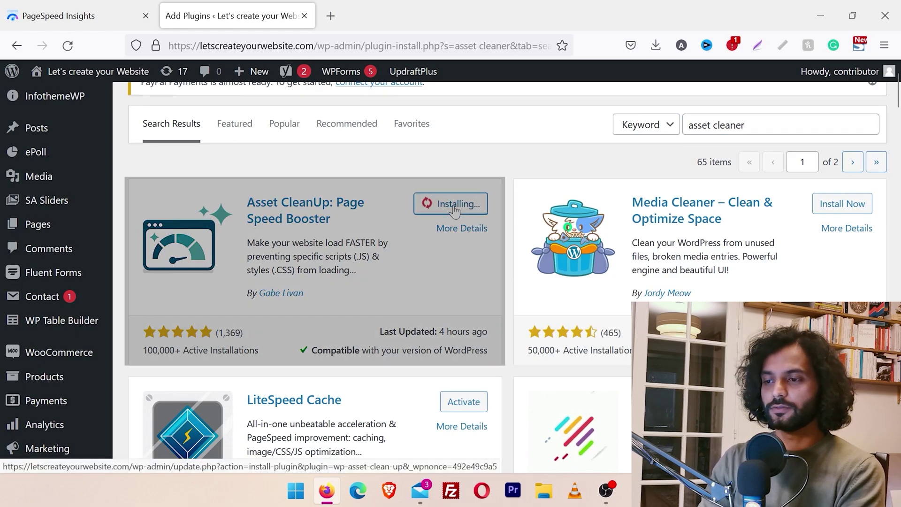
{"action": "left_click", "coordinate": [443, 203]}
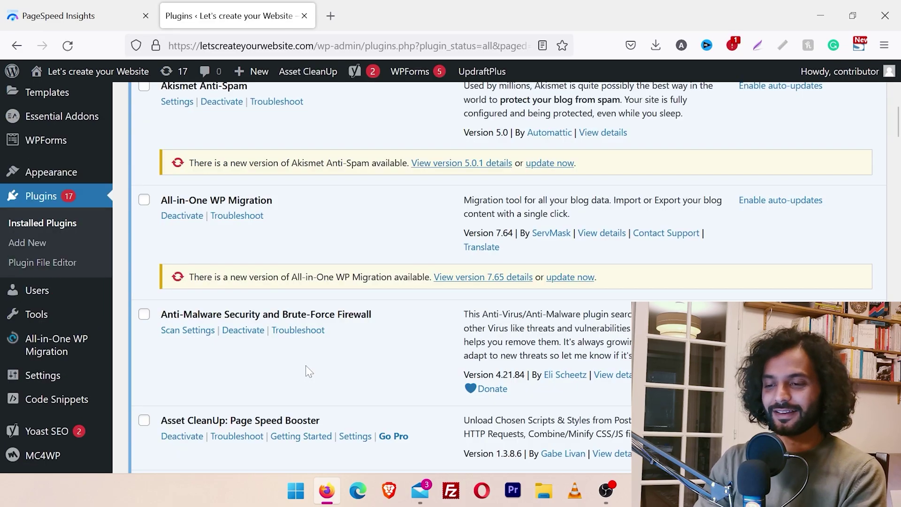
Go to the Asset CleanUp settings page under Settings in the admin sidebar
{"action": "mouse_move", "coordinate": [64, 376]}
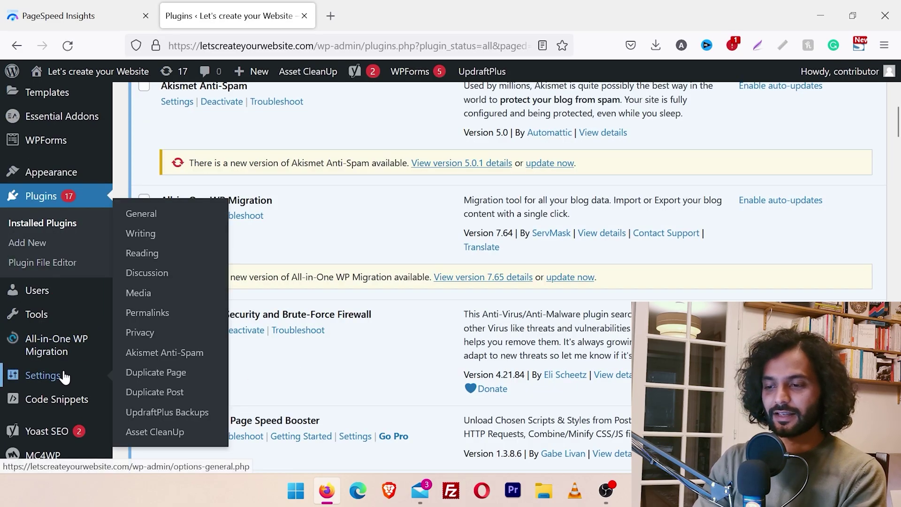
{"action": "left_click", "coordinate": [155, 432]}
{"action": "left_click_drag", "start_coordinate": [898, 194], "coordinate": [898, 164]}
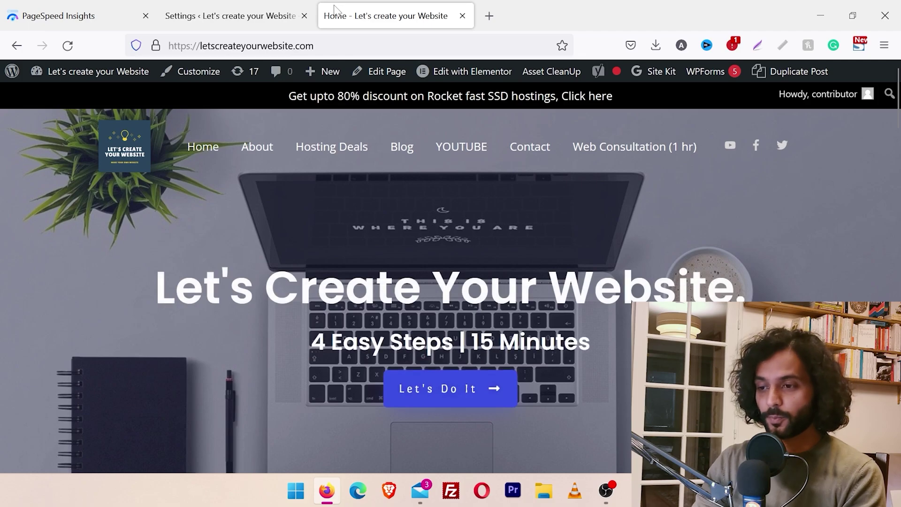
Use Edit Page in the admin toolbar to open the Home page in the block editor
{"action": "left_click", "coordinate": [387, 78]}
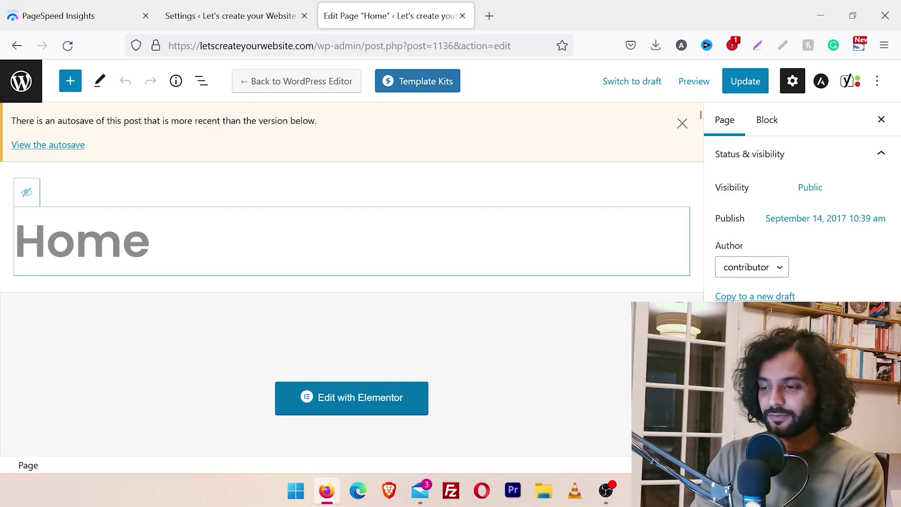
Scroll past Yoast SEO to the Asset CleanUp CSS & JavaScript Manager's From Plugins list
{"action": "scroll", "coordinate": [476, 214], "scroll_direction": "down", "scroll_amount": 3}
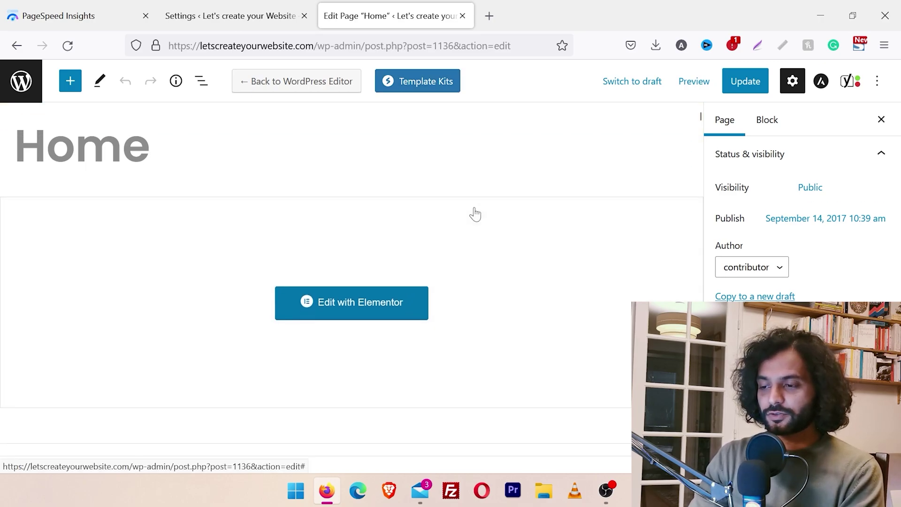
{"action": "scroll", "coordinate": [475, 214], "scroll_direction": "down", "scroll_amount": 10}
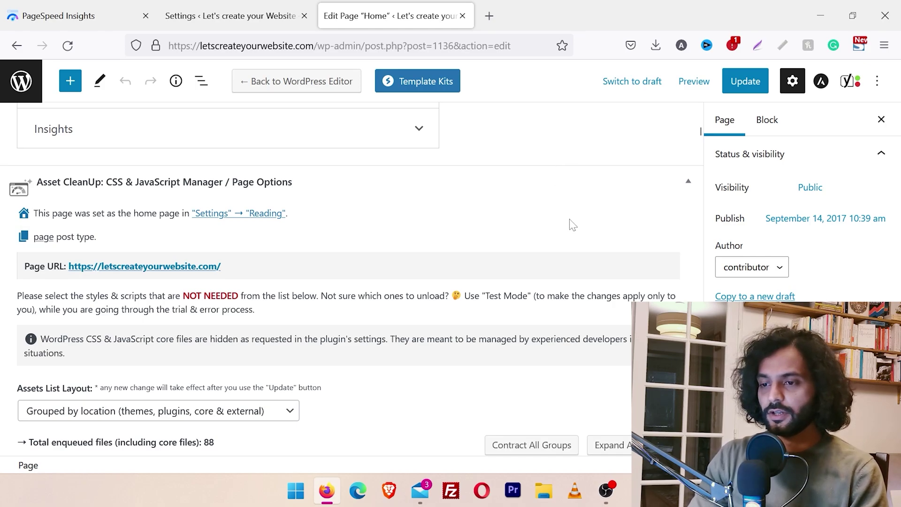
{"action": "scroll", "coordinate": [569, 221], "scroll_direction": "down", "scroll_amount": 1}
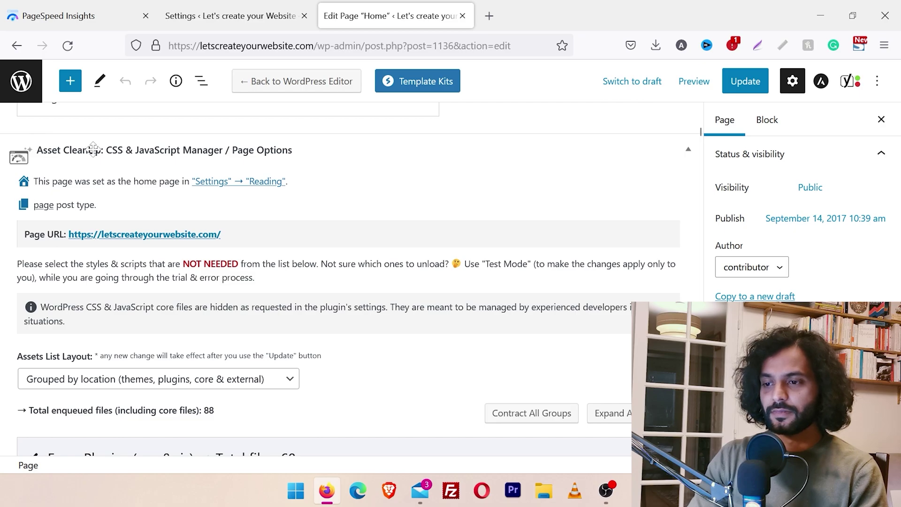
{"action": "scroll", "coordinate": [523, 286], "scroll_direction": "down", "scroll_amount": 1}
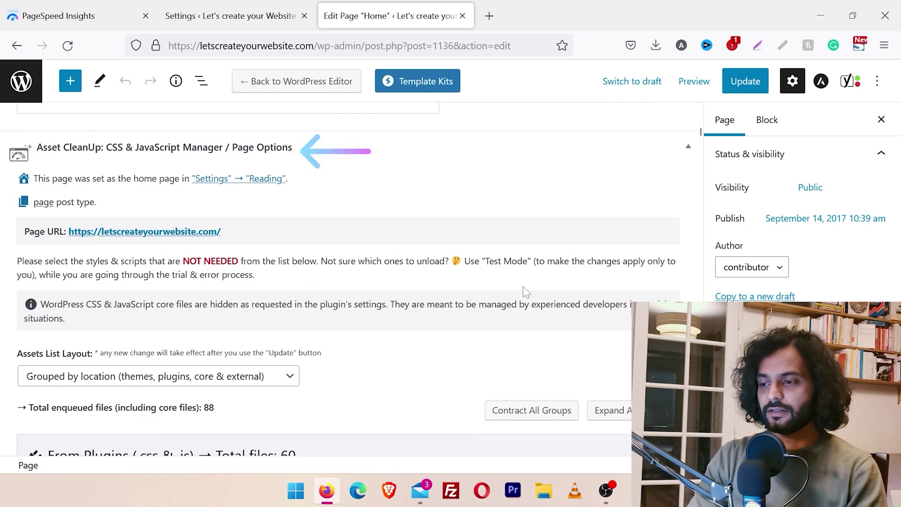
{"action": "scroll", "coordinate": [523, 285], "scroll_direction": "down", "scroll_amount": 5}
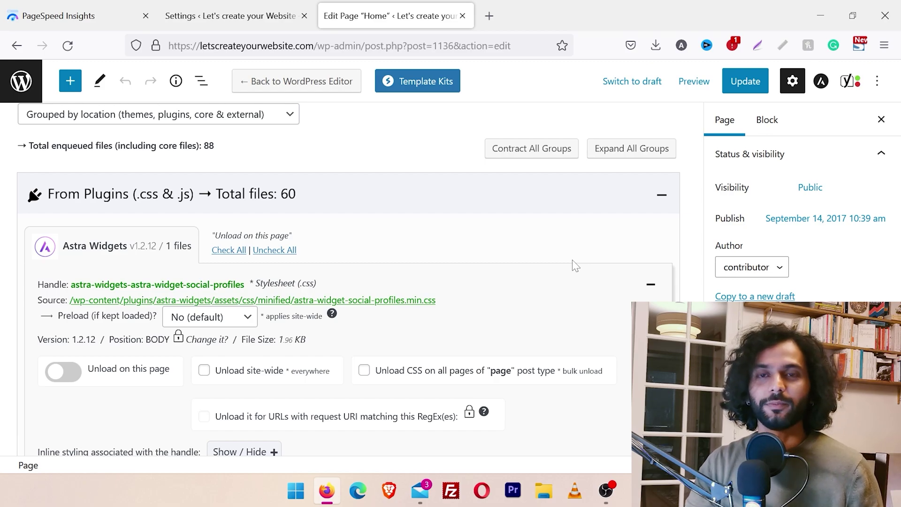
{"action": "scroll", "coordinate": [573, 259], "scroll_direction": "down", "scroll_amount": 1}
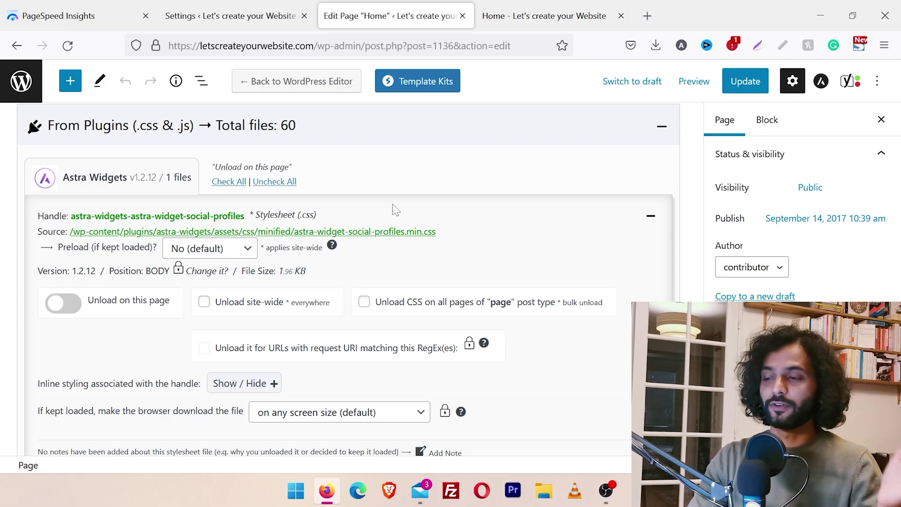
Check the live homepage, then unload Astra Widgets' social-profiles stylesheet on the Home page
{"action": "left_click", "coordinate": [511, 3]}
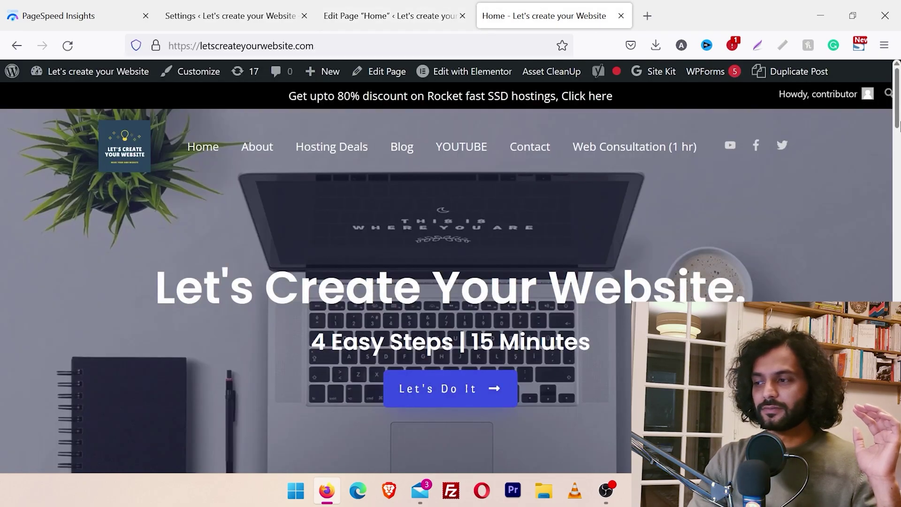
{"action": "left_click_drag", "start_coordinate": [899, 123], "coordinate": [898, 430]}
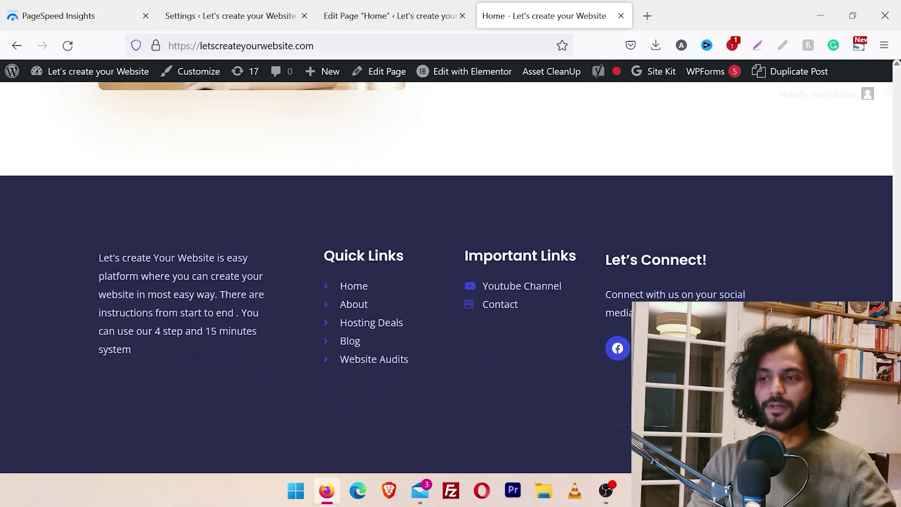
{"action": "left_click", "coordinate": [335, 7]}
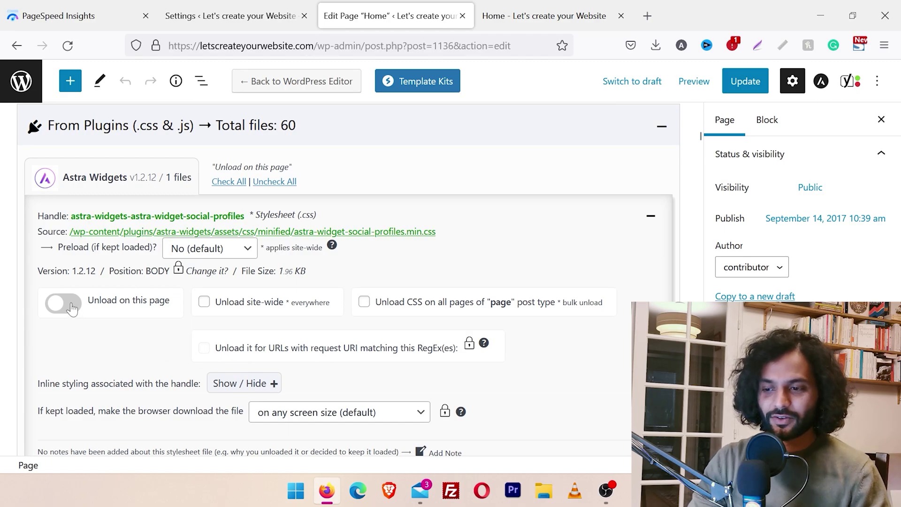
{"action": "left_click", "coordinate": [63, 302]}
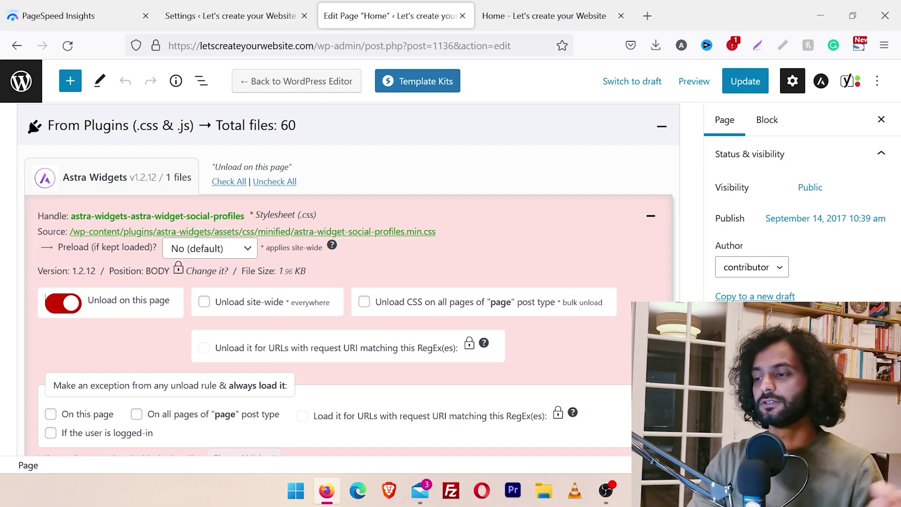
Scroll the asset list toward Contact Form 7, then review the live homepage again
{"action": "scroll", "coordinate": [700, 136], "scroll_direction": "down", "scroll_amount": 3}
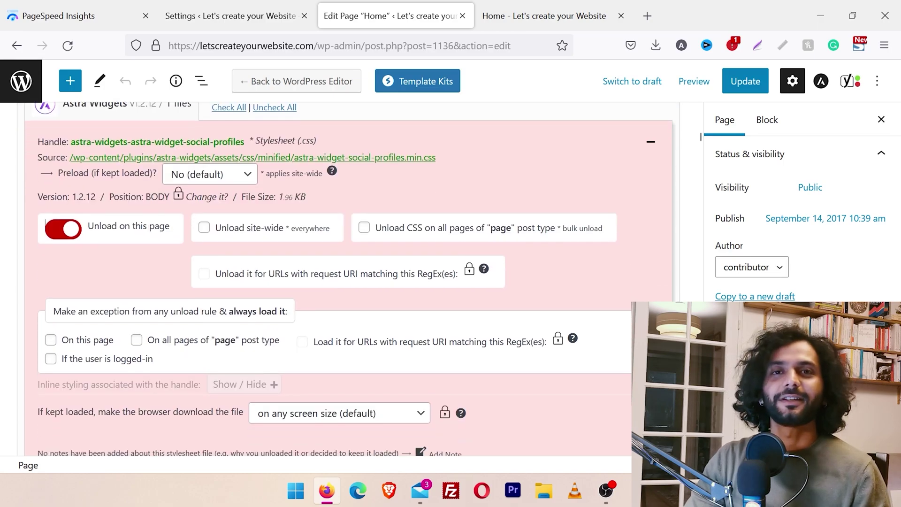
{"action": "scroll", "coordinate": [51, 275], "scroll_direction": "down", "scroll_amount": 5}
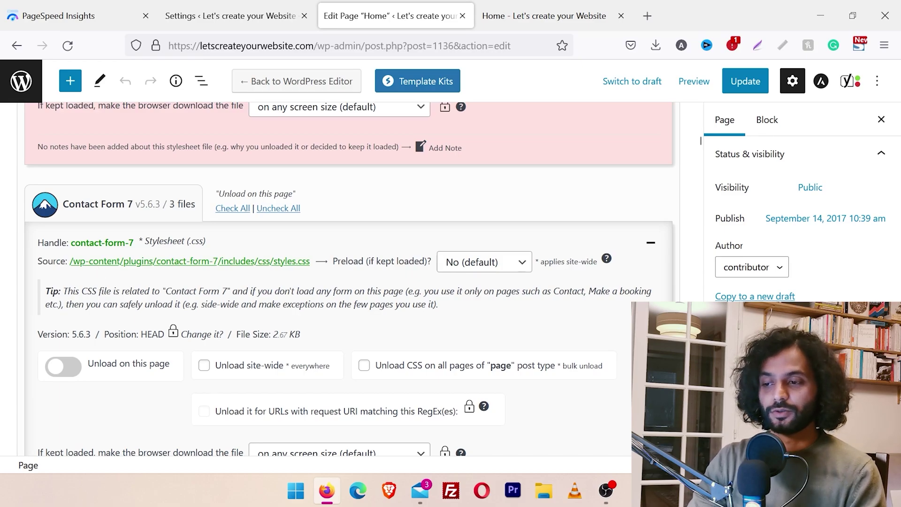
{"action": "left_click", "coordinate": [545, 15]}
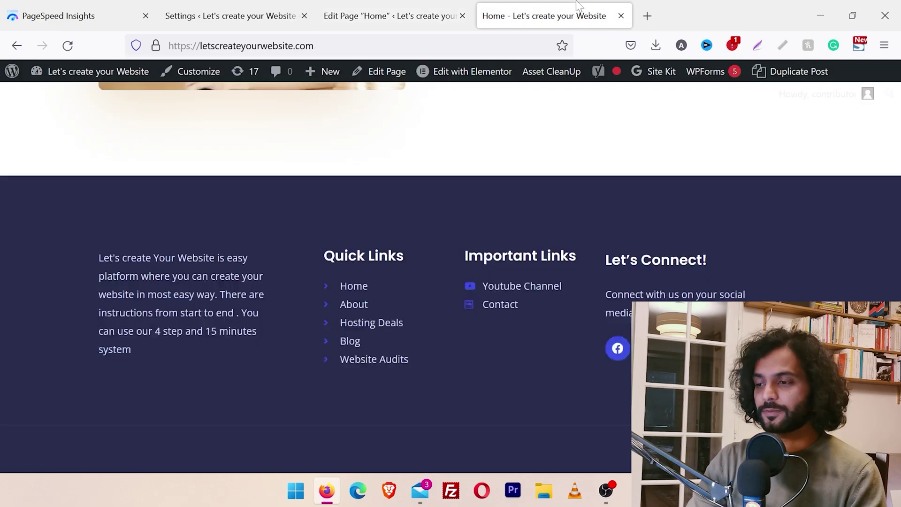
{"action": "scroll", "coordinate": [446, 277], "scroll_direction": "up", "scroll_amount": 15}
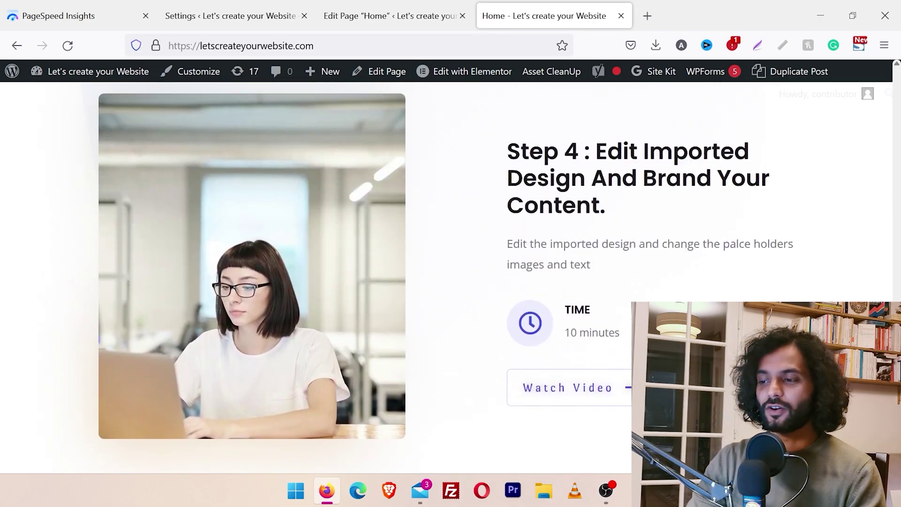
{"action": "scroll", "coordinate": [897, 96], "scroll_direction": "up", "scroll_amount": 3}
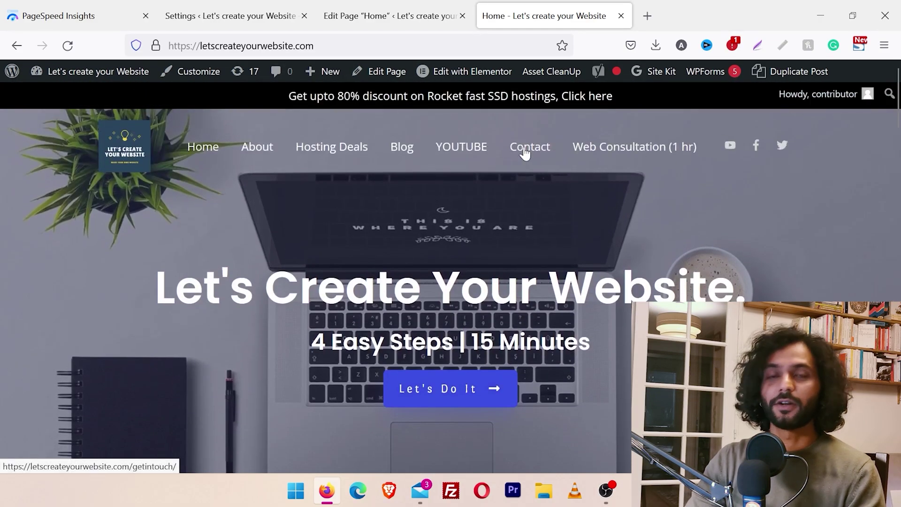
Unload the Contact Form 7 stylesheet plus the contact-form-7 and swv scripts on this page
{"action": "left_click", "coordinate": [392, 7]}
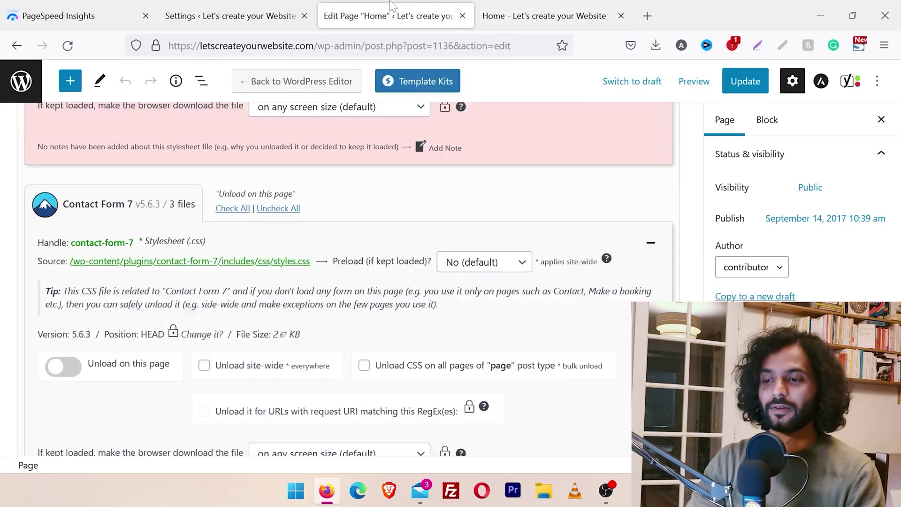
{"action": "left_click", "coordinate": [64, 366]}
{"action": "scroll", "coordinate": [700, 151], "scroll_direction": "down", "scroll_amount": 5}
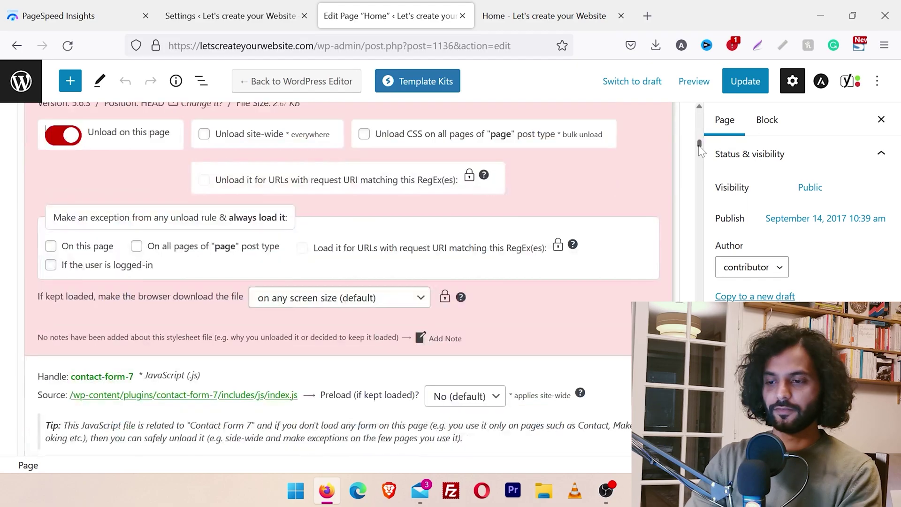
{"action": "scroll", "coordinate": [700, 151], "scroll_direction": "down", "scroll_amount": 2}
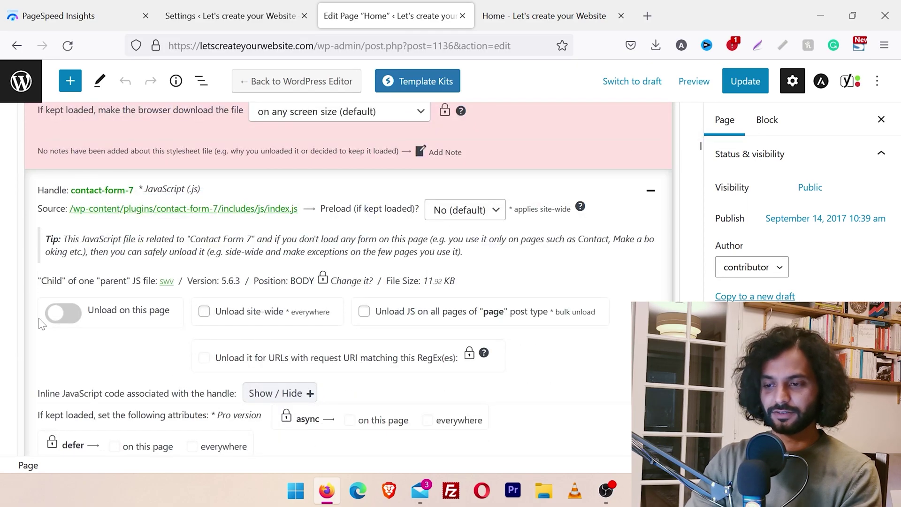
{"action": "left_click", "coordinate": [75, 317]}
{"action": "scroll", "coordinate": [55, 378], "scroll_direction": "down", "scroll_amount": 7}
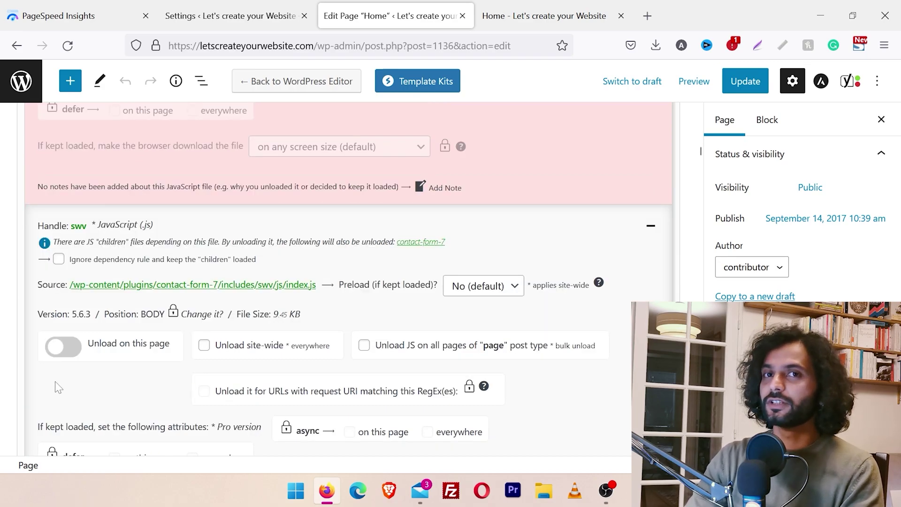
{"action": "left_click", "coordinate": [78, 350]}
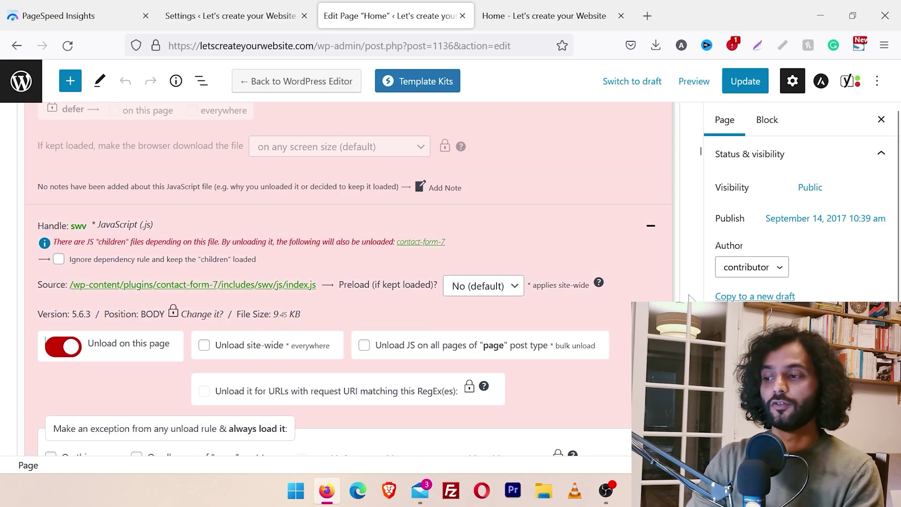
{"action": "scroll", "coordinate": [689, 291], "scroll_direction": "down", "scroll_amount": 1}
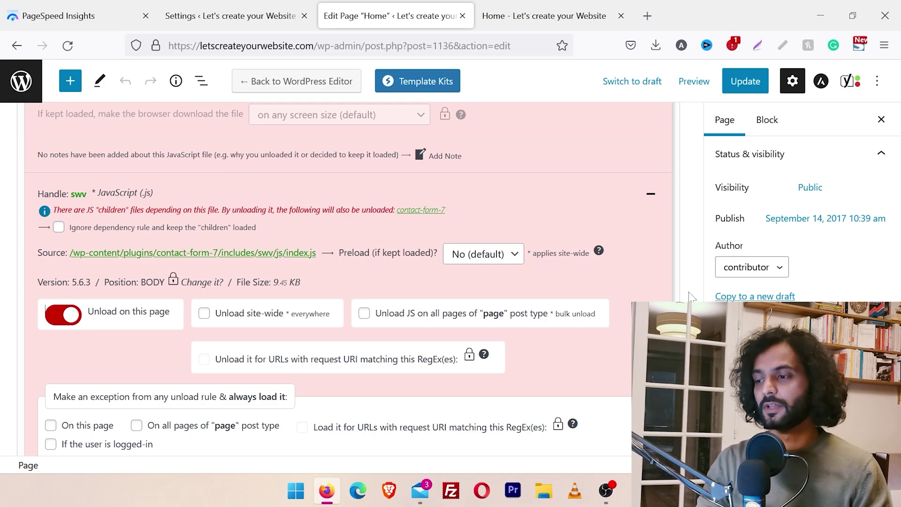
{"action": "scroll", "coordinate": [691, 296], "scroll_direction": "down", "scroll_amount": 1}
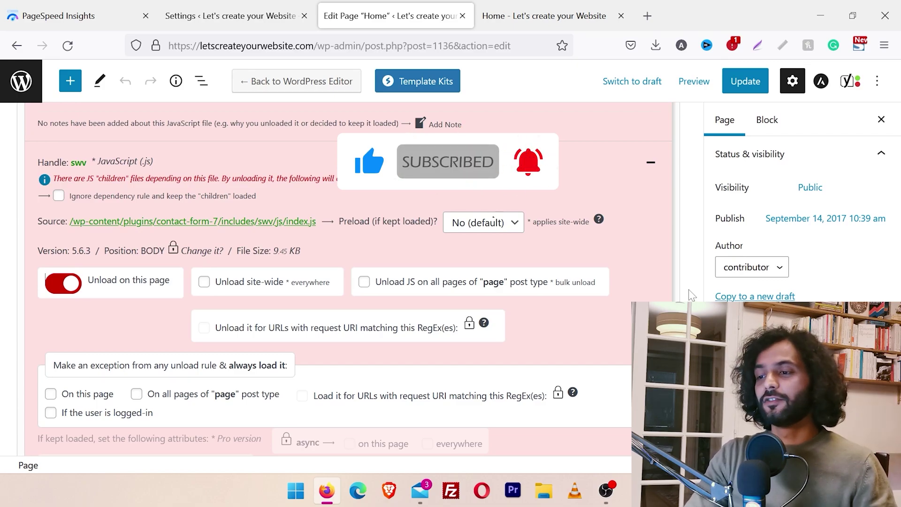
{"action": "scroll", "coordinate": [691, 295], "scroll_direction": "down", "scroll_amount": 1}
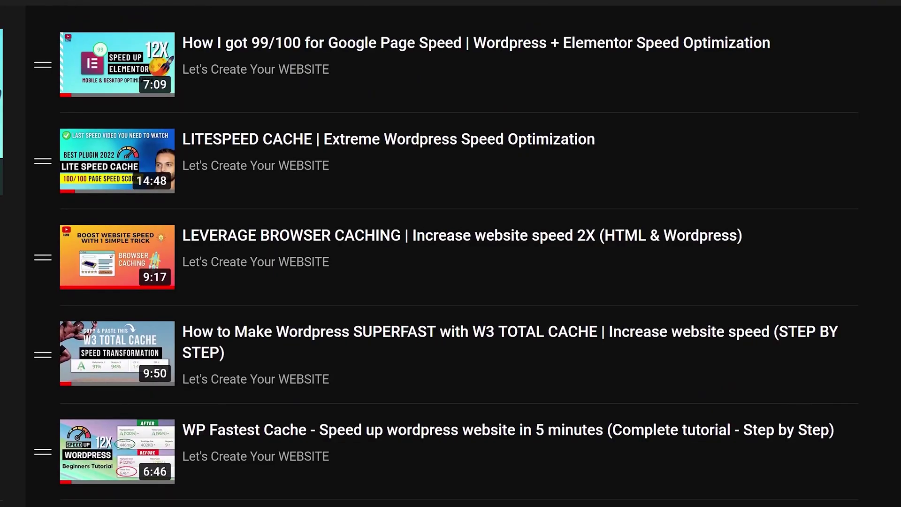
{"action": "scroll", "coordinate": [446, 262], "scroll_direction": "down", "scroll_amount": 3}
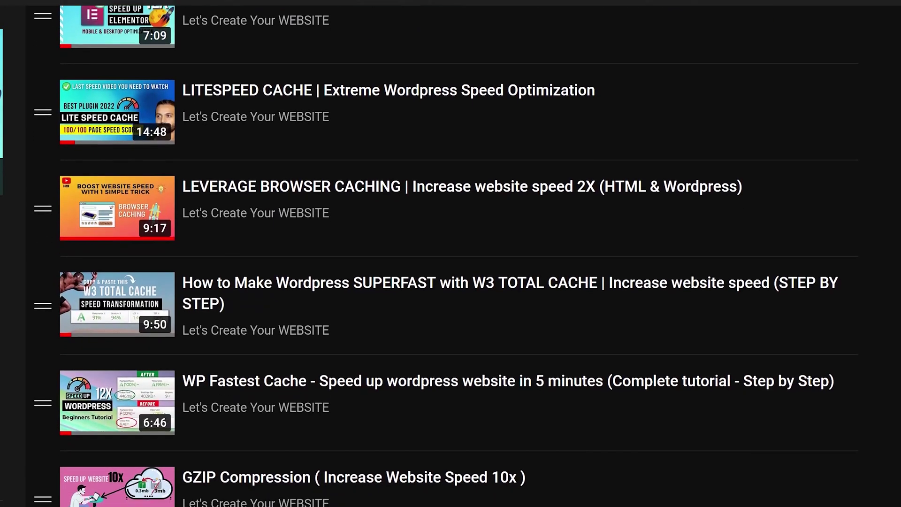
{"action": "scroll", "coordinate": [445, 262], "scroll_direction": "down", "scroll_amount": 5}
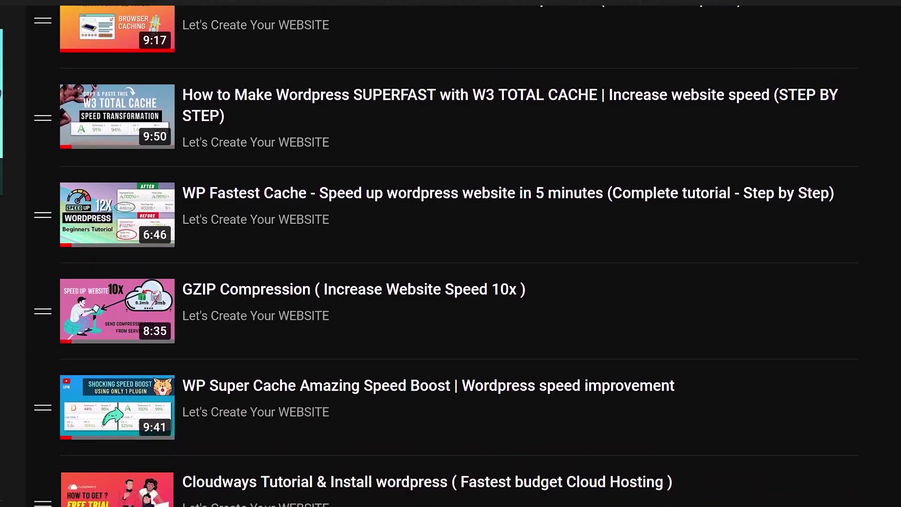
{"action": "scroll", "coordinate": [445, 262], "scroll_direction": "down", "scroll_amount": 5}
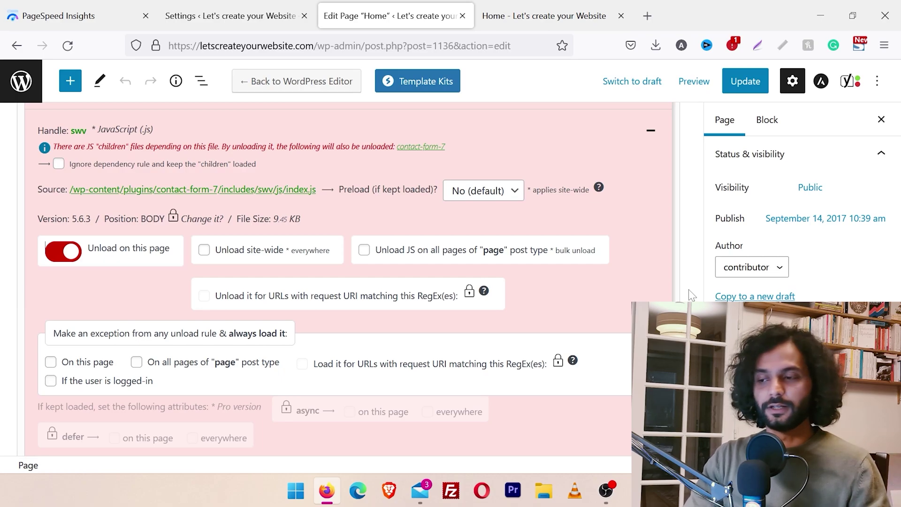
Scroll the asset list past the Elementor handles to the WP Poll Survey & Voting System files
{"action": "scroll", "coordinate": [688, 289], "scroll_direction": "down", "scroll_amount": 1}
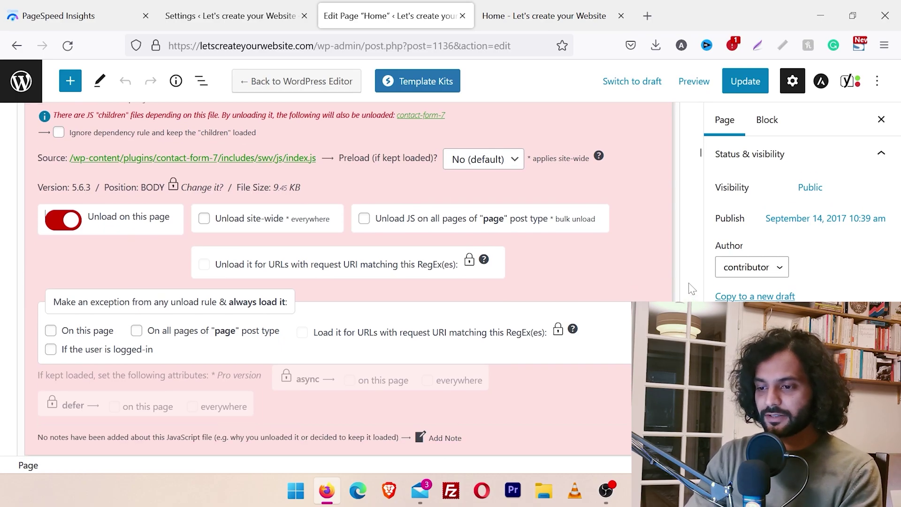
{"action": "scroll", "coordinate": [688, 289], "scroll_direction": "down", "scroll_amount": 10}
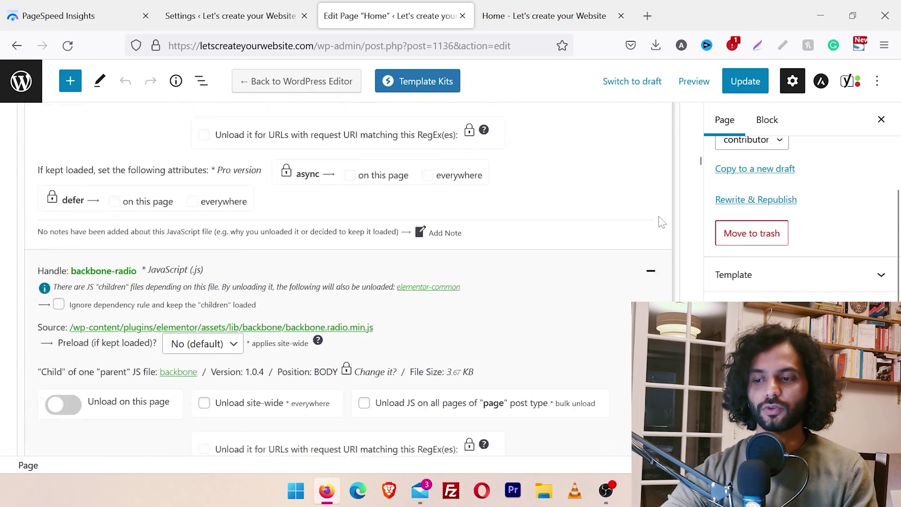
{"action": "scroll", "coordinate": [659, 218], "scroll_direction": "down", "scroll_amount": 9}
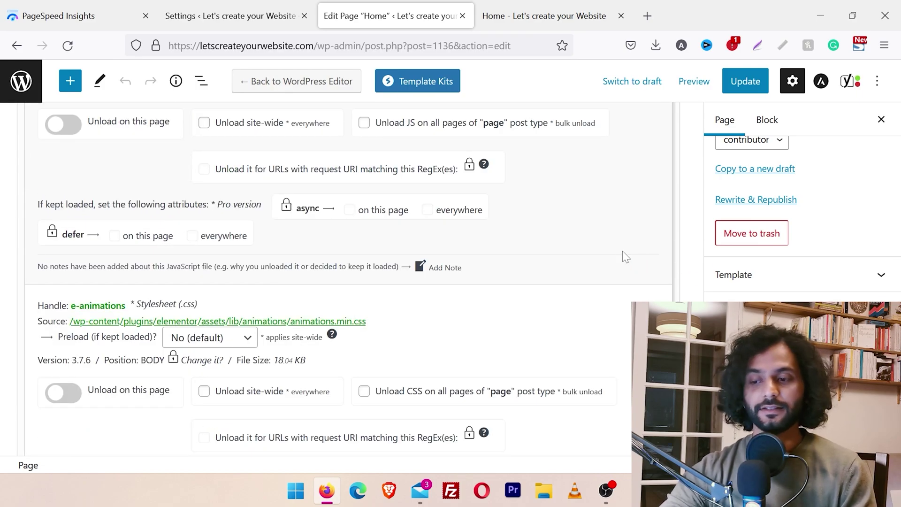
{"action": "scroll", "coordinate": [623, 252], "scroll_direction": "down", "scroll_amount": 7}
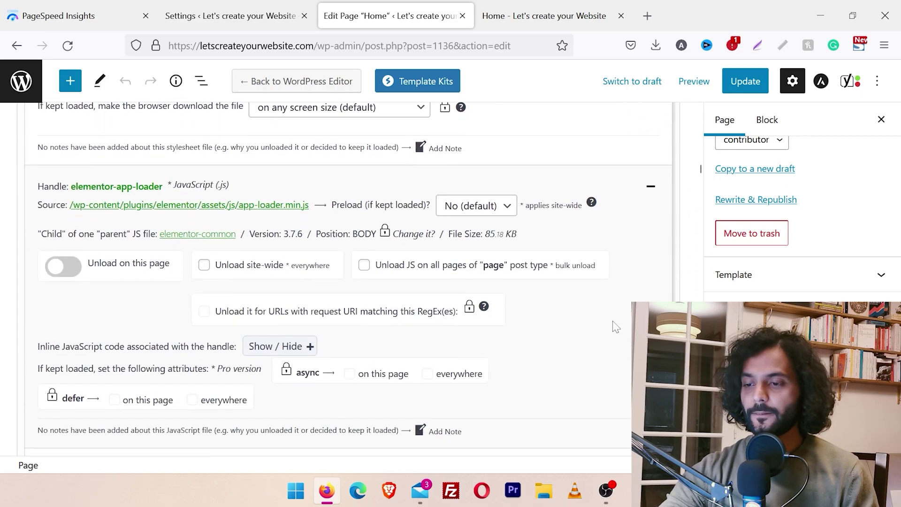
{"action": "scroll", "coordinate": [613, 320], "scroll_direction": "down", "scroll_amount": 7}
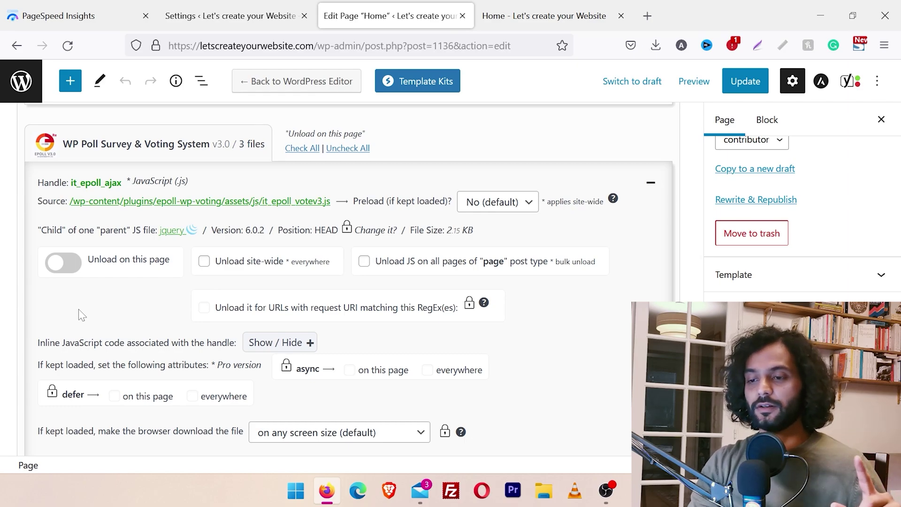
Unload it_epoll_ajax site-wide, adding an exception that keeps it loaded on this page
{"action": "left_click", "coordinate": [65, 263]}
{"action": "left_click", "coordinate": [205, 262]}
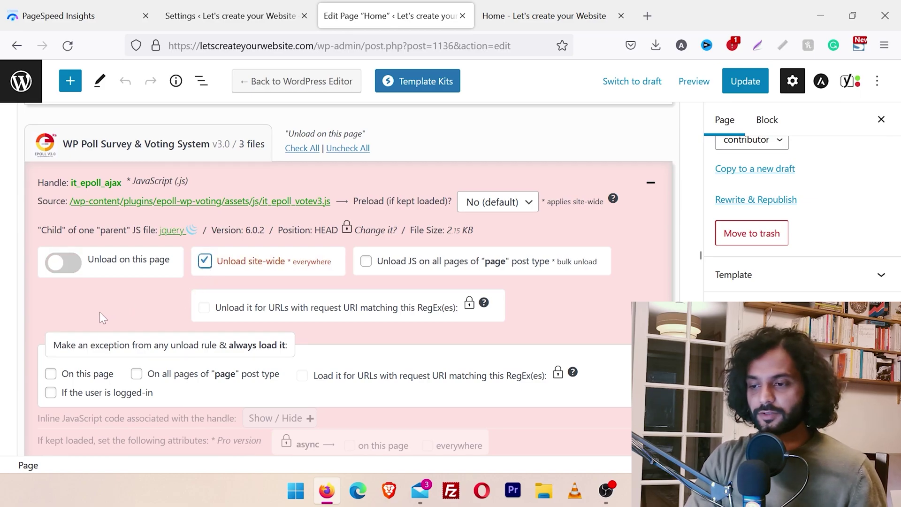
{"action": "scroll", "coordinate": [124, 311], "scroll_direction": "down", "scroll_amount": 1}
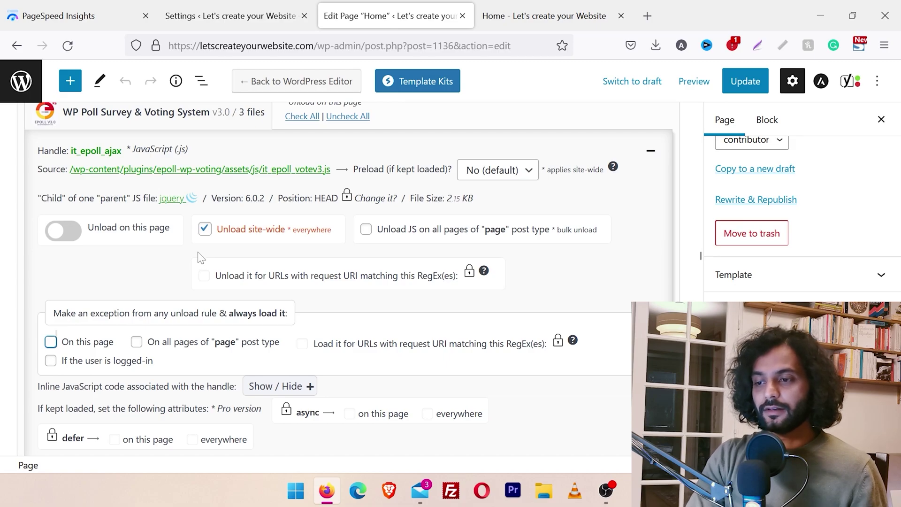
{"action": "left_click", "coordinate": [52, 344]}
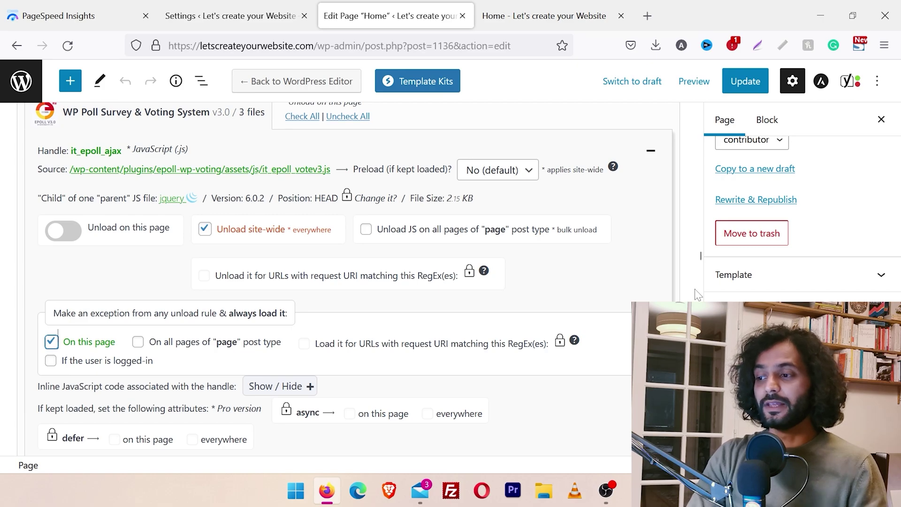
{"action": "left_click_drag", "start_coordinate": [700, 256], "coordinate": [701, 267]}
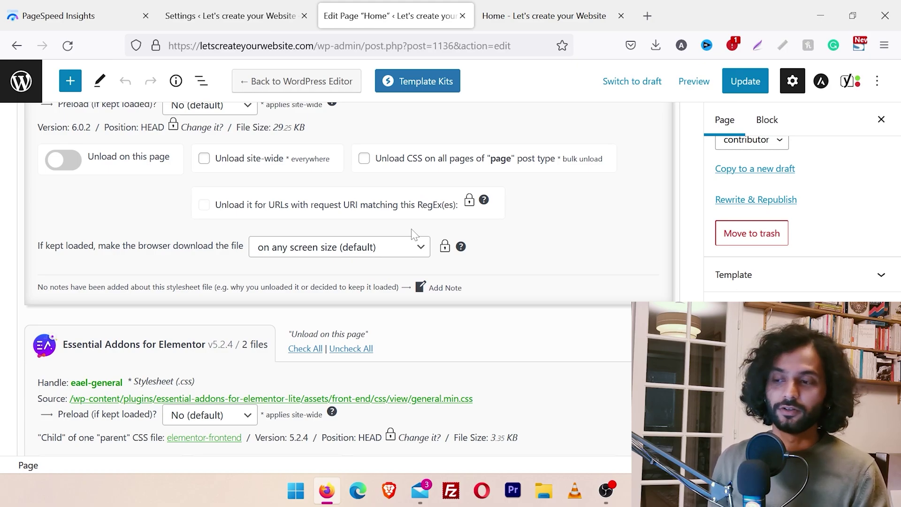
Update the Home page to save the new asset unload rules
{"action": "scroll", "coordinate": [613, 265], "scroll_direction": "down", "scroll_amount": 1}
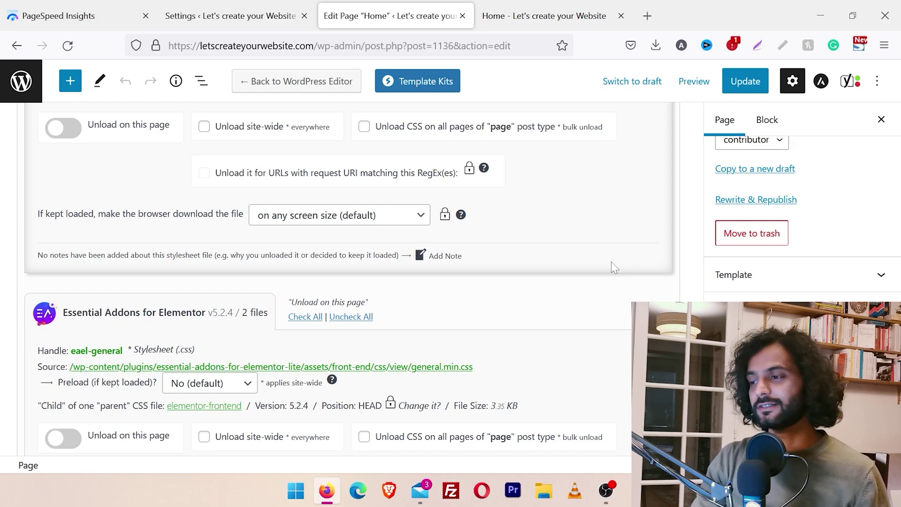
{"action": "left_click", "coordinate": [745, 84]}
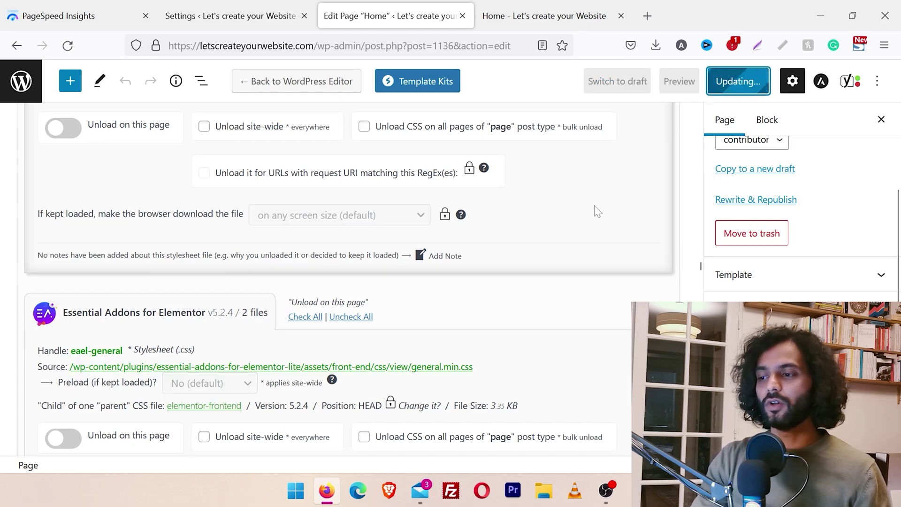